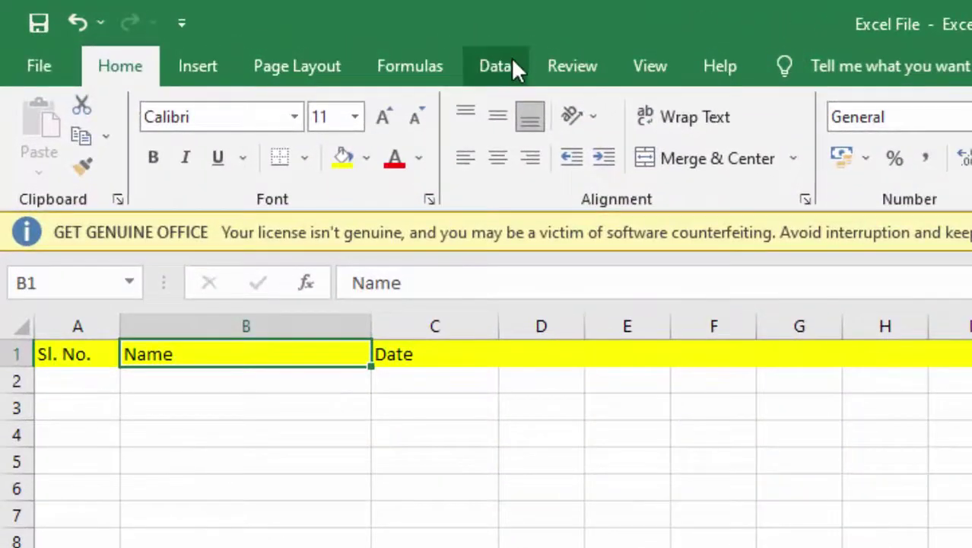
- Toggle the header-row filter on and back off, then show the Review tab's sheet-protection tools
{"action": "left_click", "coordinate": [495, 66]}
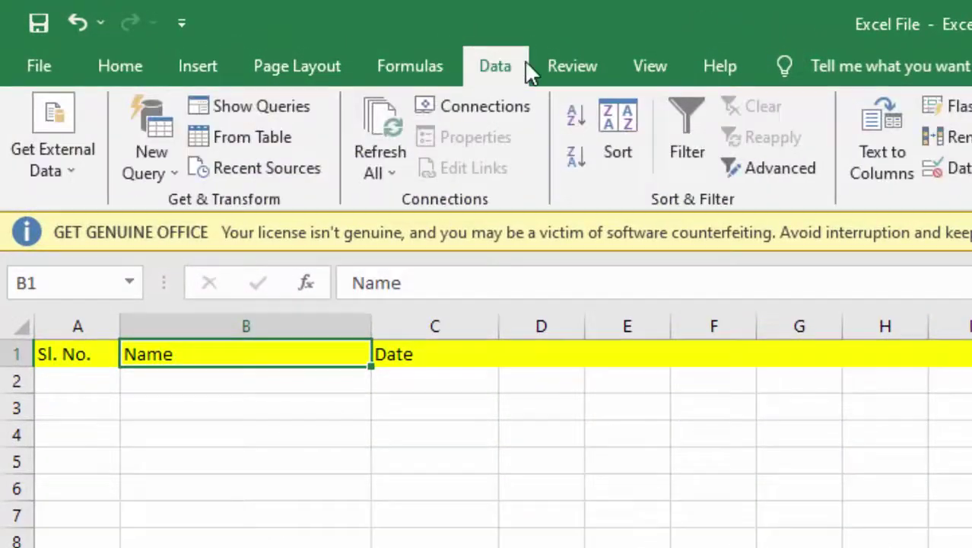
{"action": "left_click", "coordinate": [673, 118]}
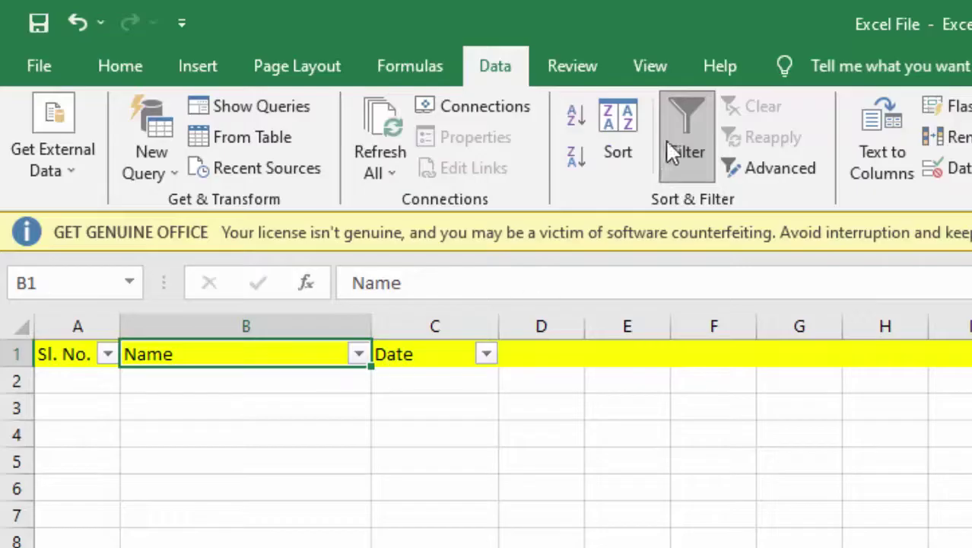
{"action": "left_click", "coordinate": [685, 130]}
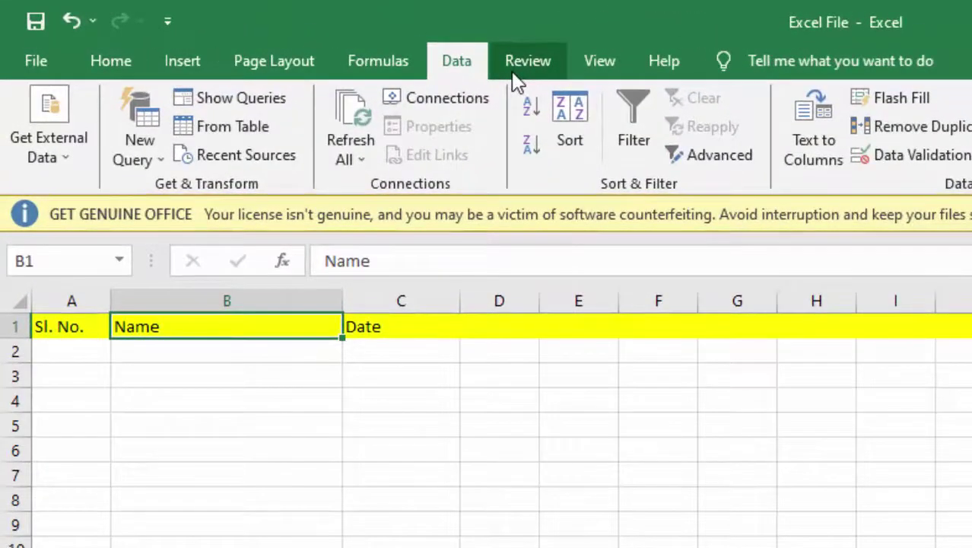
{"action": "left_click", "coordinate": [517, 72]}
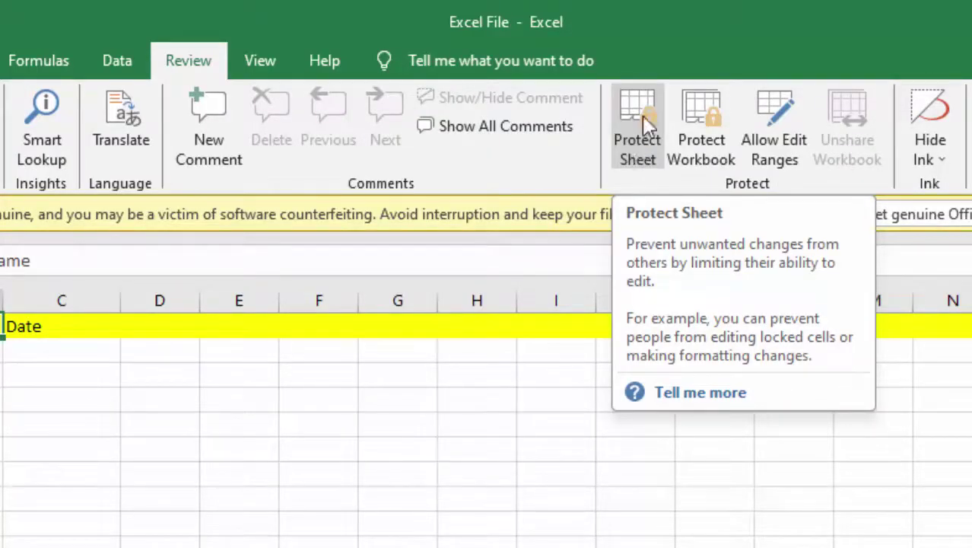
{"action": "left_click", "coordinate": [642, 114]}
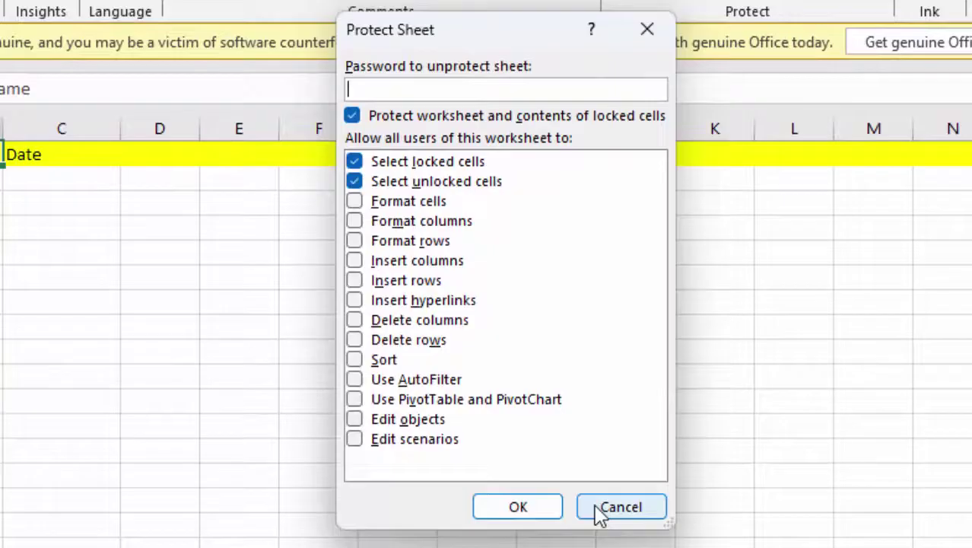
{"action": "left_click", "coordinate": [600, 511]}
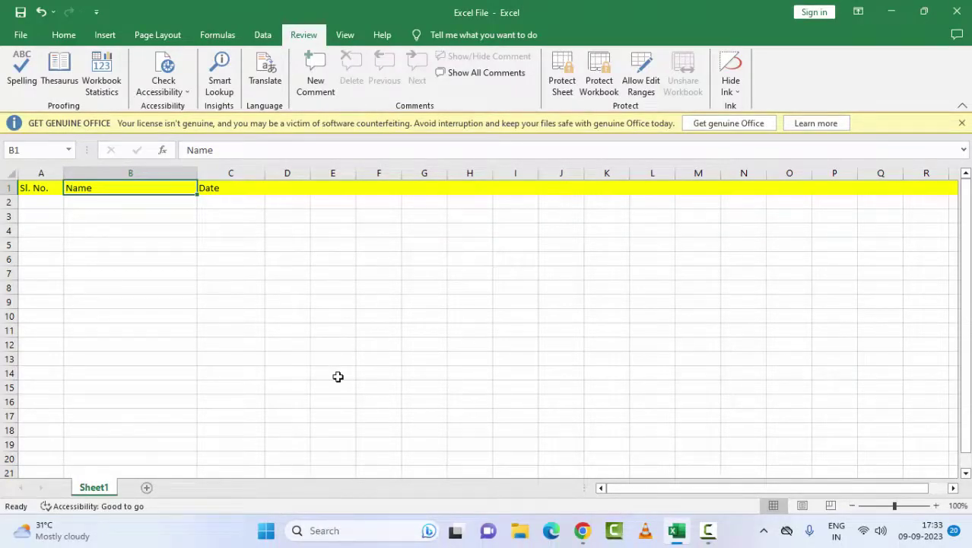
- Close the workbook and browse to the Desktop in the Open dialog
{"action": "key", "text": "ctrl+w"}
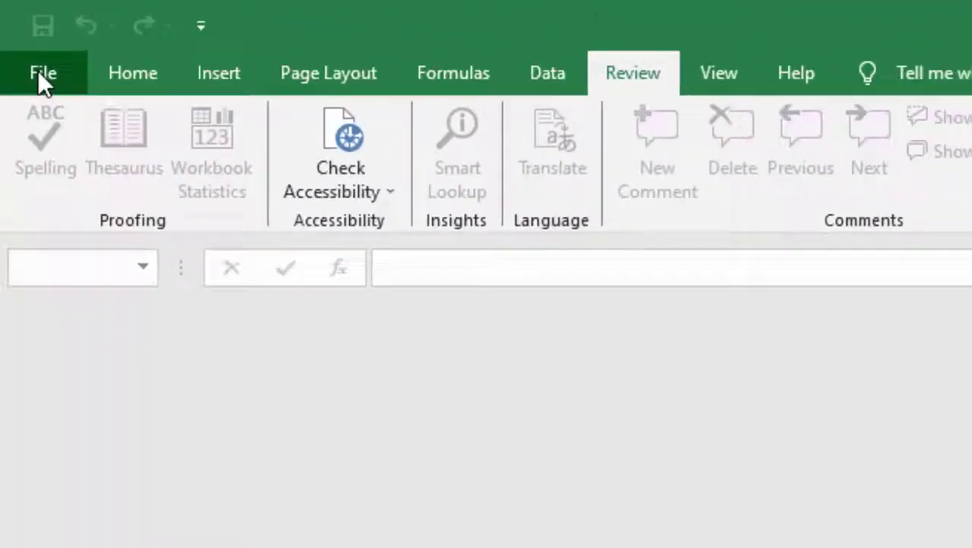
{"action": "left_click", "coordinate": [20, 35]}
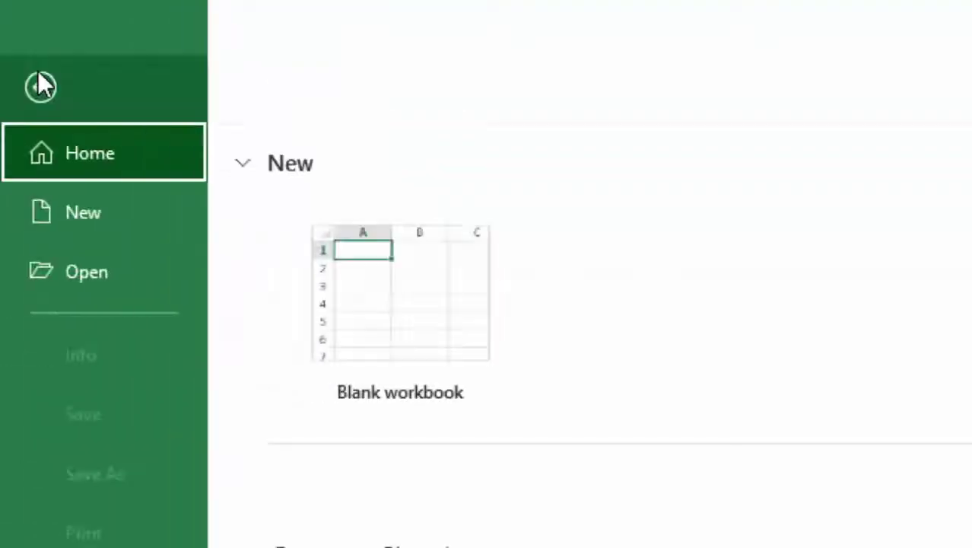
{"action": "left_click", "coordinate": [78, 281]}
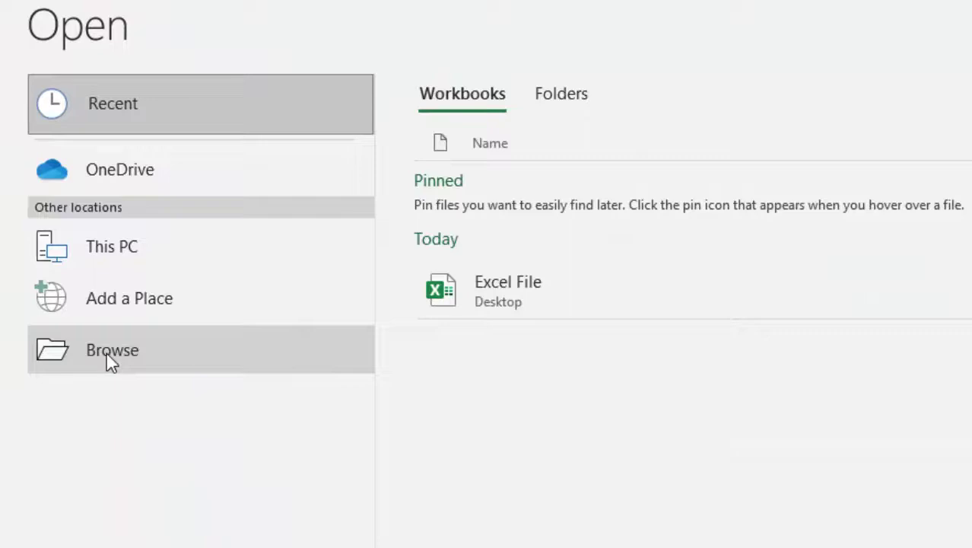
{"action": "left_click", "coordinate": [107, 352]}
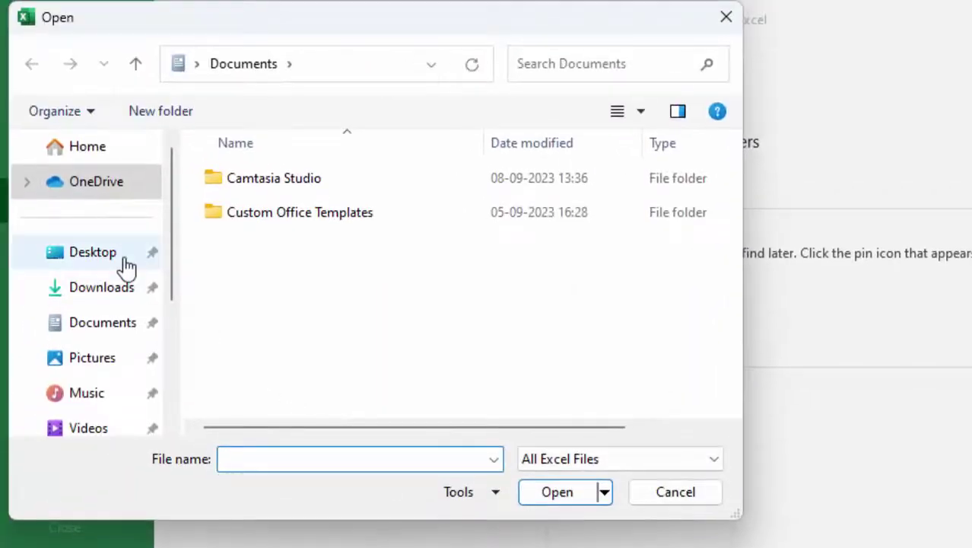
{"action": "left_click", "coordinate": [124, 260]}
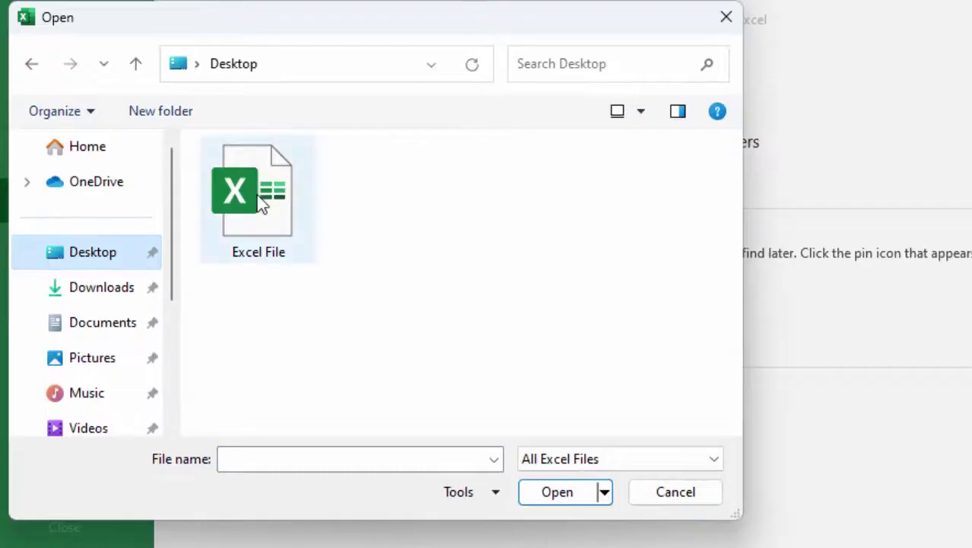
- Select Excel File, view its Open and Repair option, then cancel without opening
{"action": "left_click", "coordinate": [261, 201]}
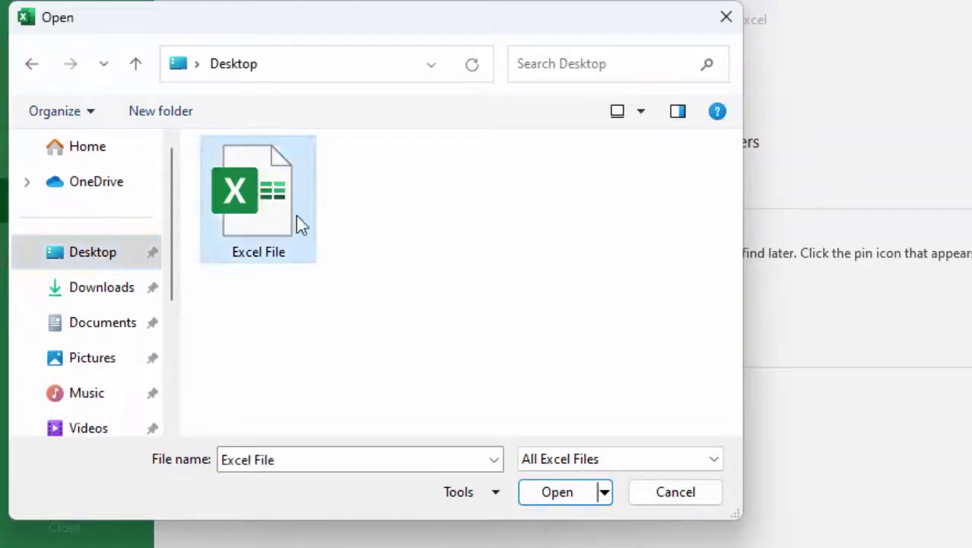
{"action": "left_click", "coordinate": [605, 494]}
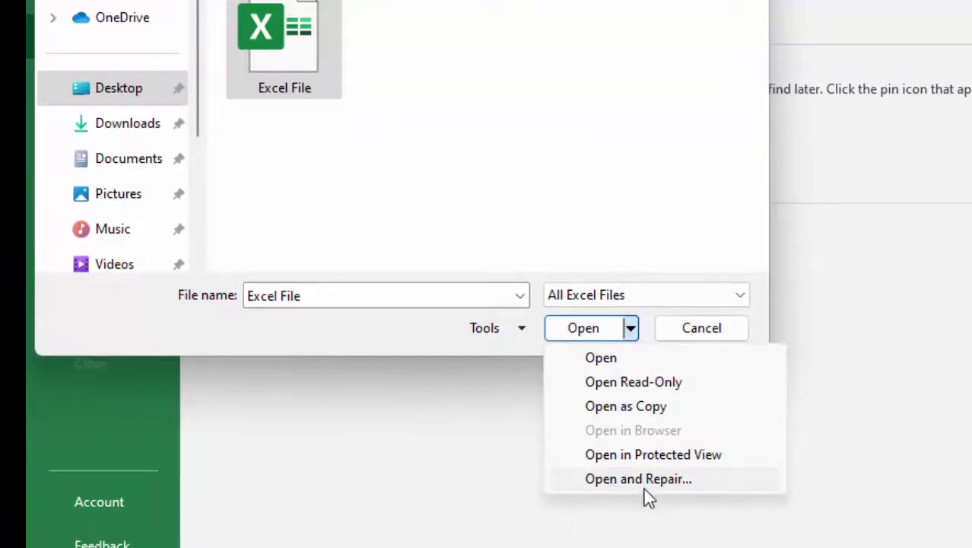
{"action": "left_click", "coordinate": [498, 502]}
{"action": "left_click", "coordinate": [704, 331]}
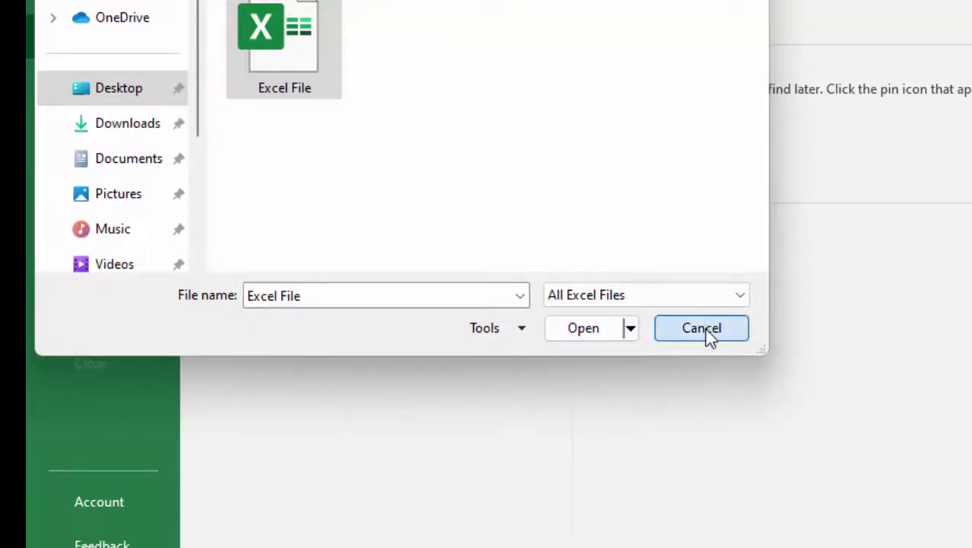
- Launch Excel in safe mode by running 'excel /safe' from the Windows Run dialog
{"action": "key", "text": "Escape"}
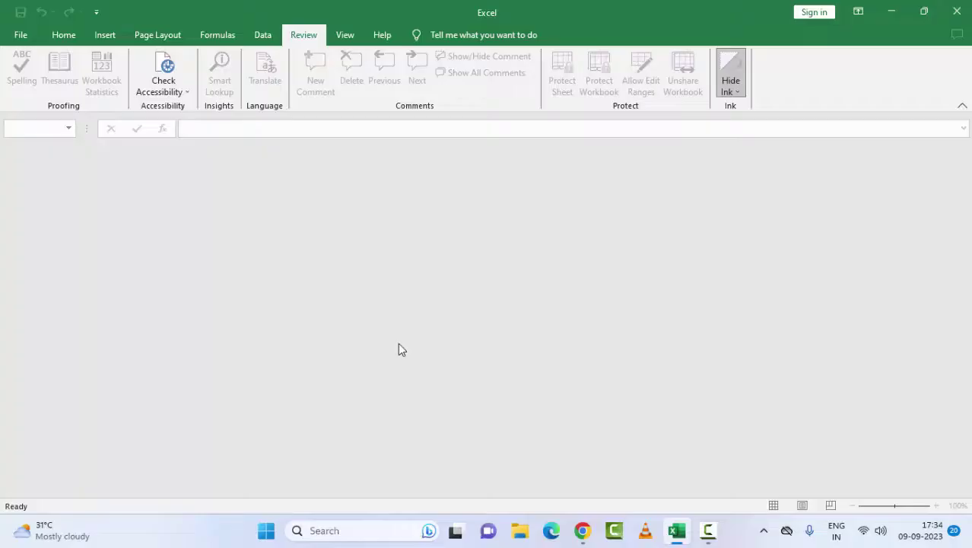
{"action": "key", "text": "super+r"}
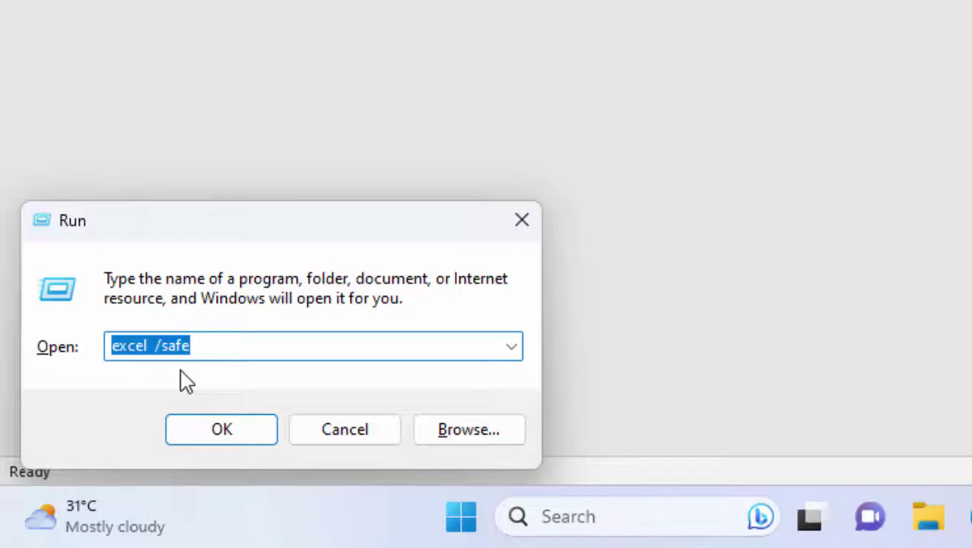
{"action": "left_click", "coordinate": [178, 351]}
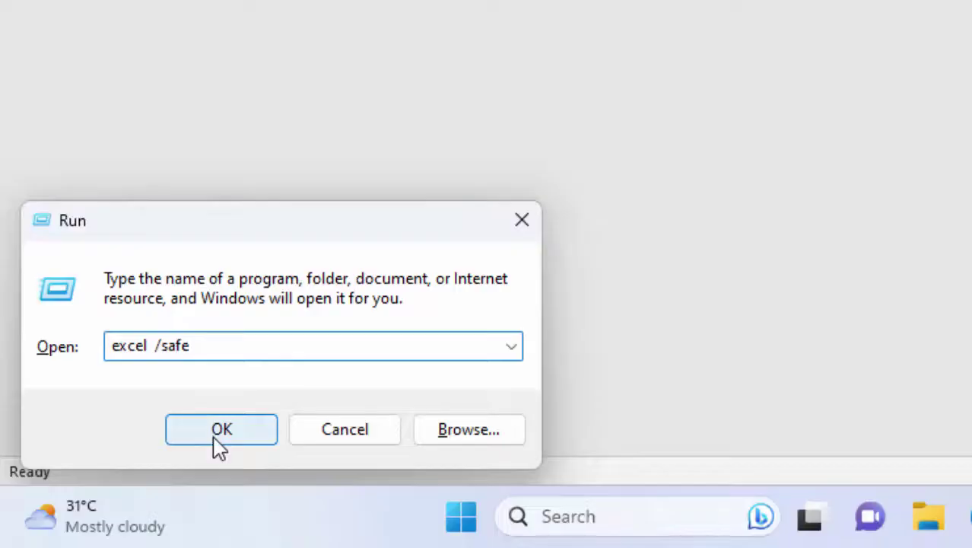
{"action": "left_click", "coordinate": [219, 449]}
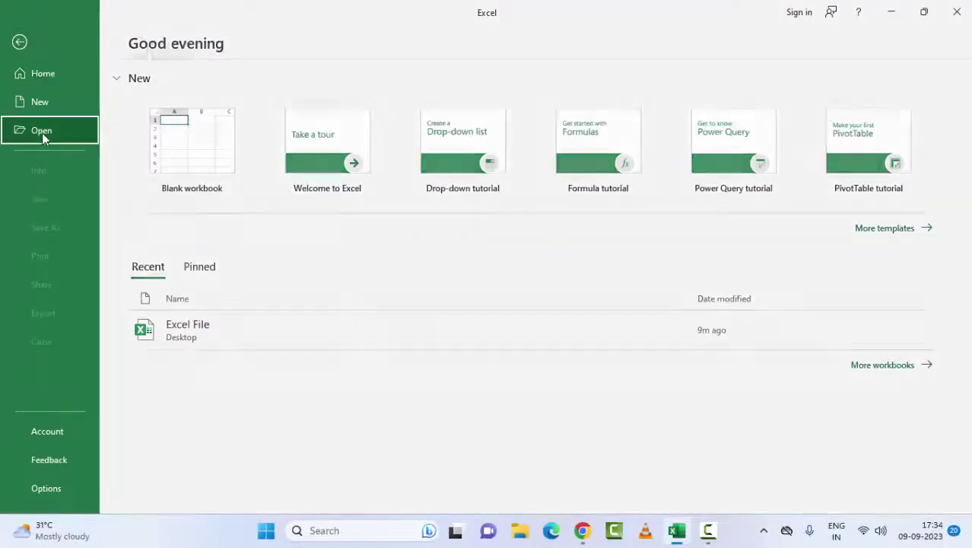
- Reopen the recent Excel File workbook
{"action": "left_click", "coordinate": [42, 133]}
{"action": "left_click", "coordinate": [415, 219]}
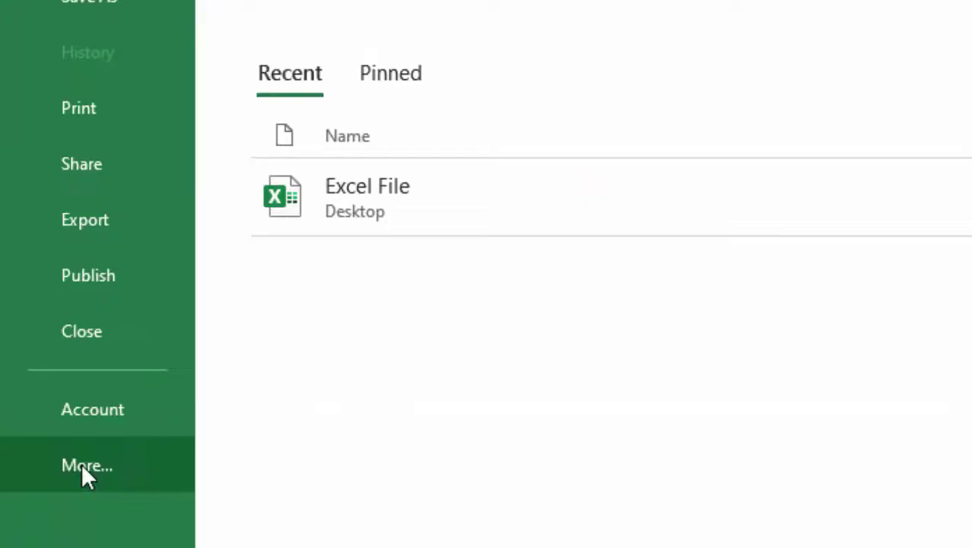
{"action": "left_click", "coordinate": [80, 463]}
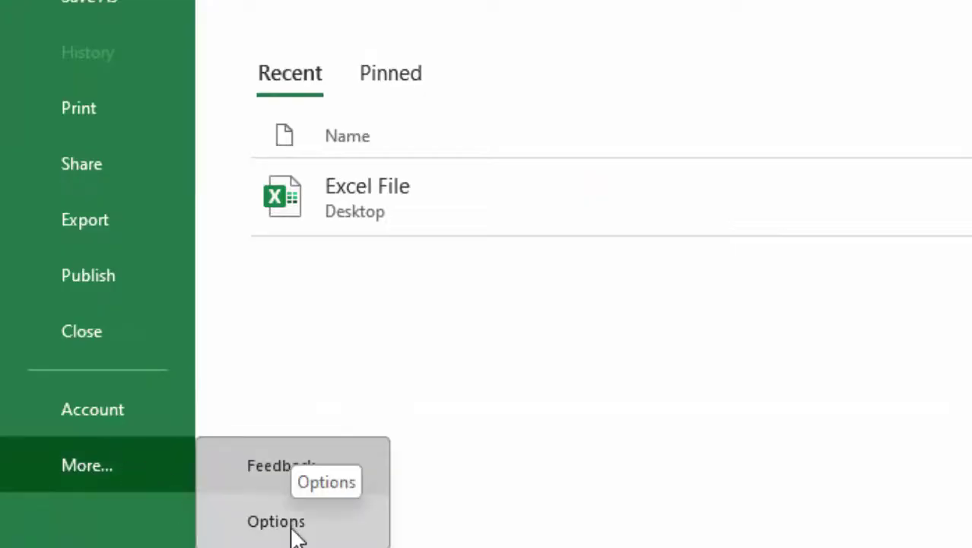
- Review COM add-ins in Excel Options, leaving Inquire, Power Map, Power Pivot and Power View unchecked
{"action": "left_click", "coordinate": [275, 522]}
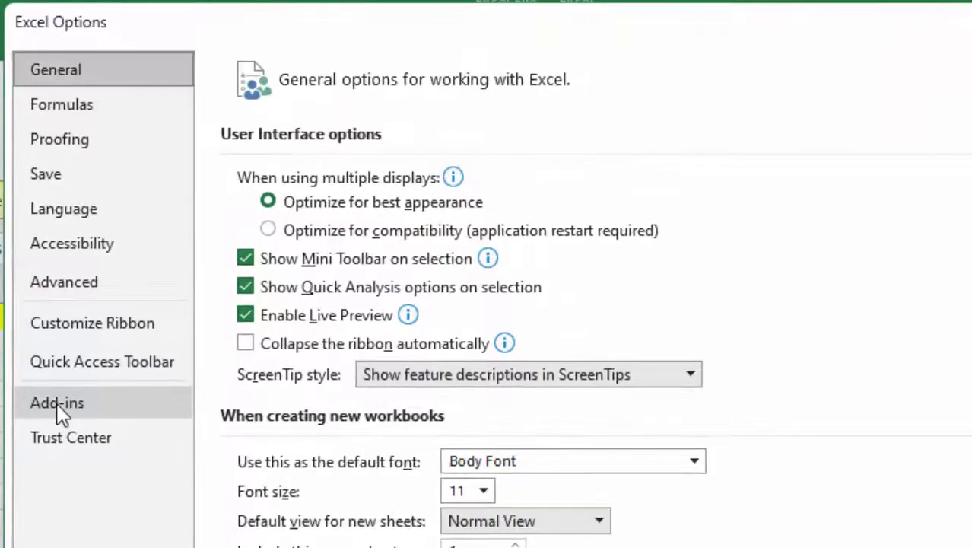
{"action": "left_click", "coordinate": [57, 405]}
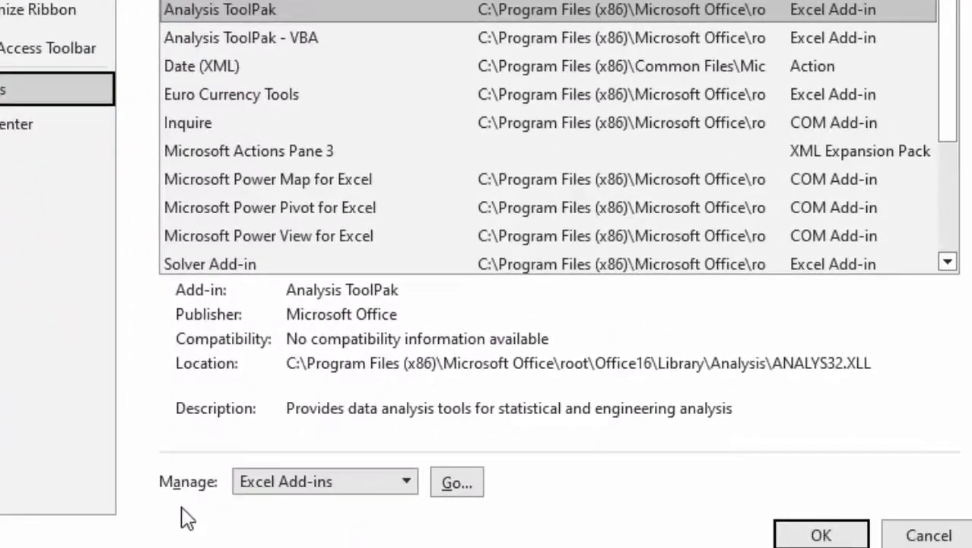
{"action": "left_click", "coordinate": [402, 487]}
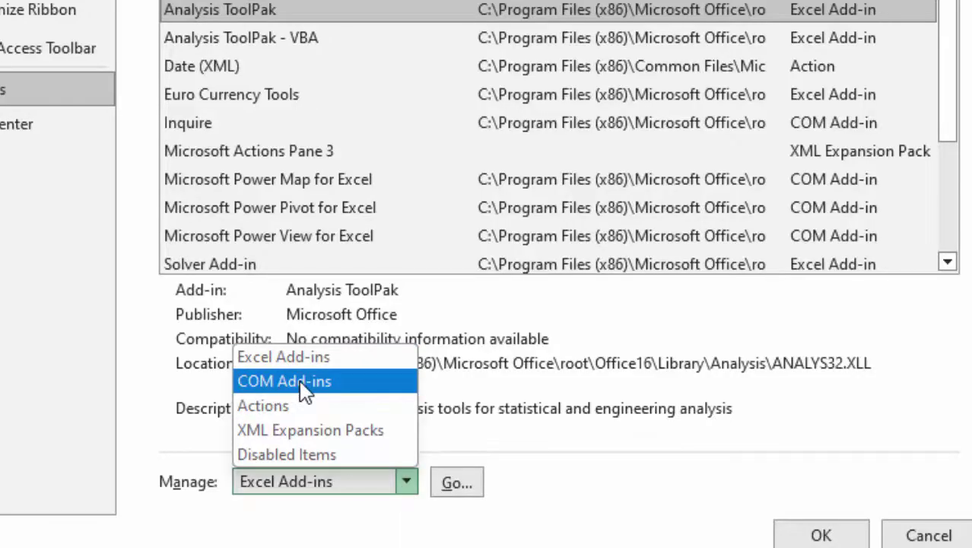
{"action": "left_click", "coordinate": [304, 390]}
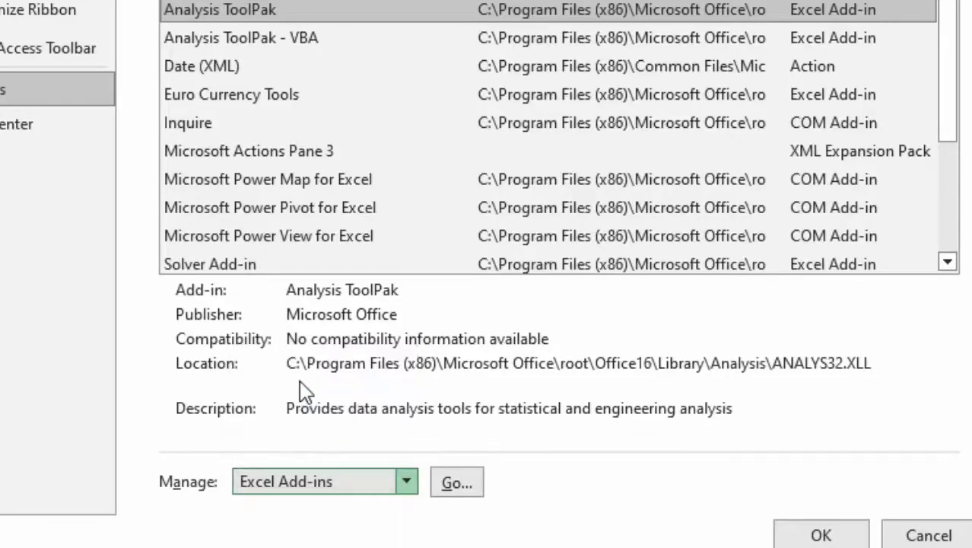
{"action": "left_click", "coordinate": [473, 493]}
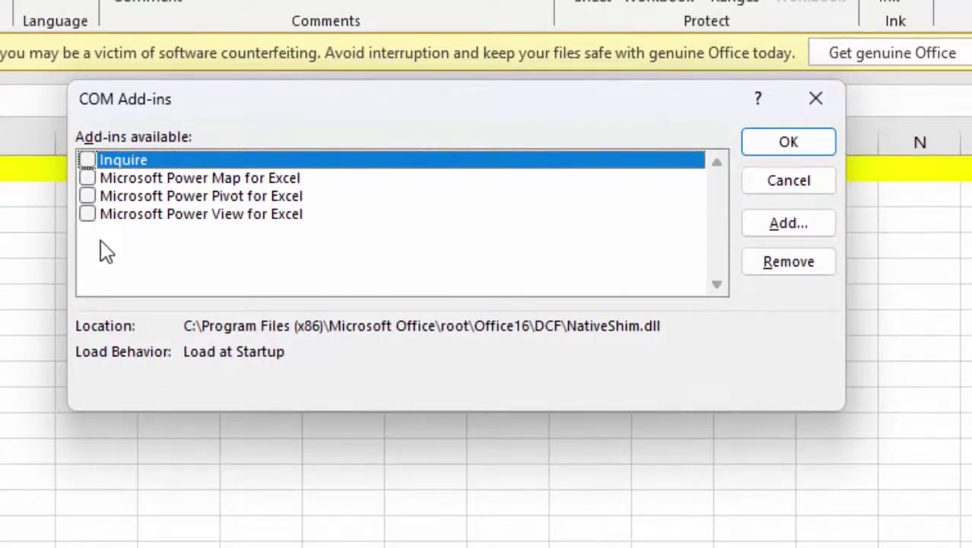
{"action": "left_click", "coordinate": [97, 179]}
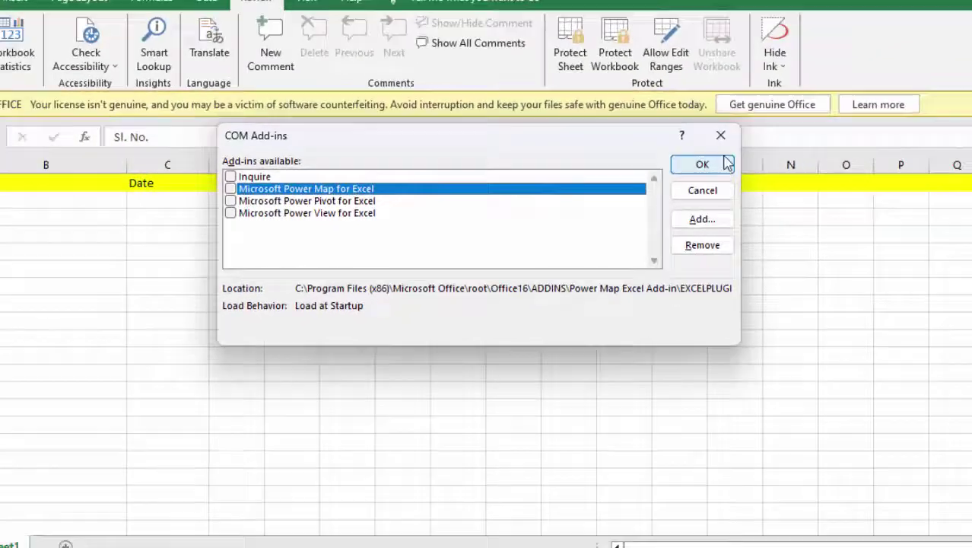
{"action": "left_click", "coordinate": [724, 164]}
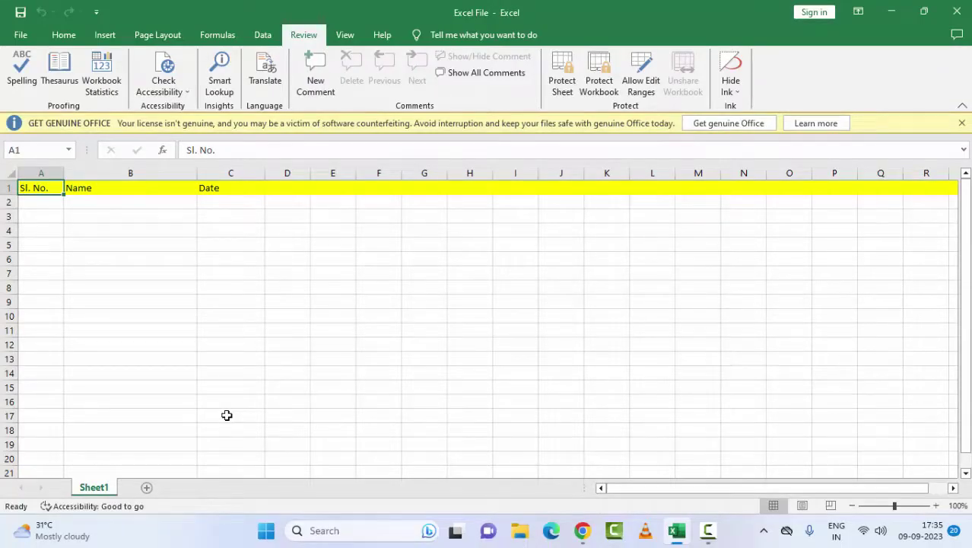
- Close Excel and search Windows Settings' installed apps for 'microsoft office'
{"action": "key", "text": "alt+F4"}
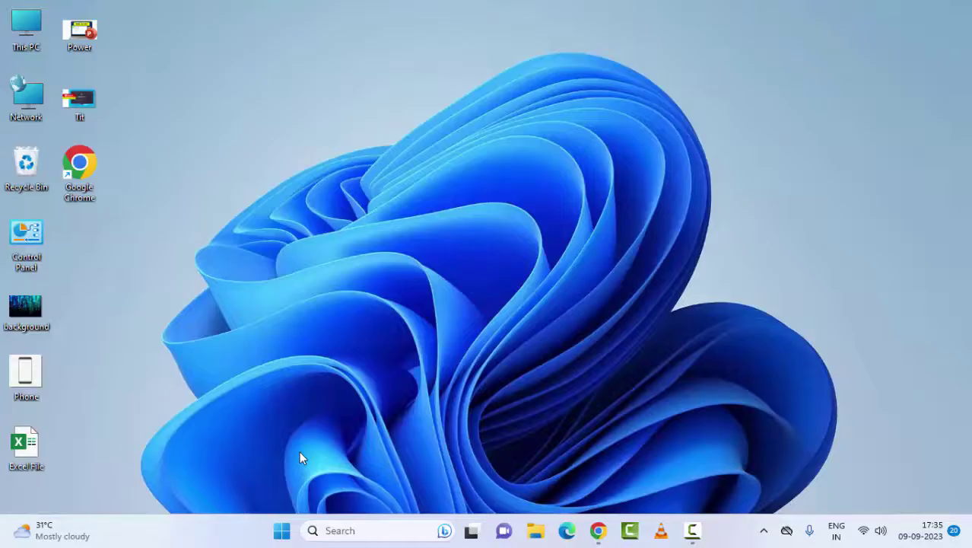
{"action": "left_click", "coordinate": [280, 530]}
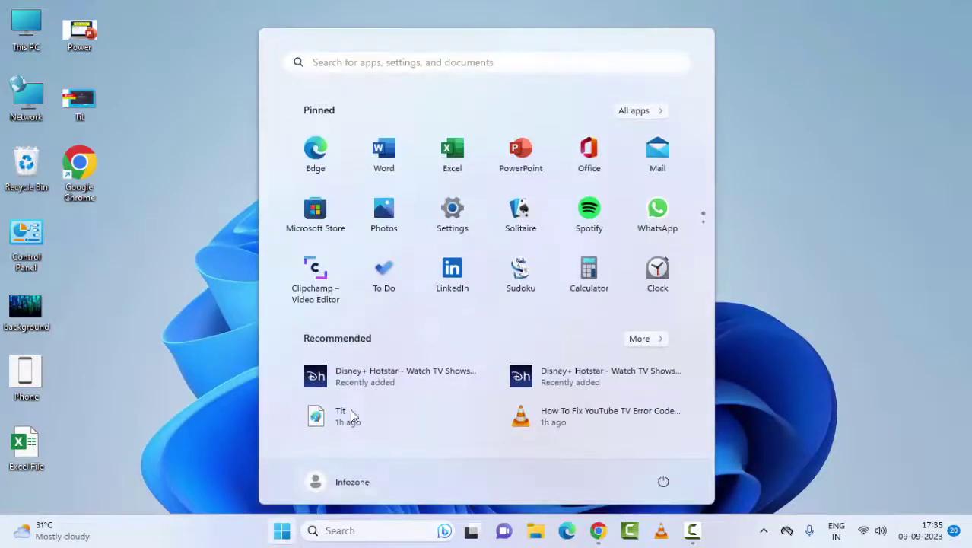
{"action": "left_click", "coordinate": [454, 215]}
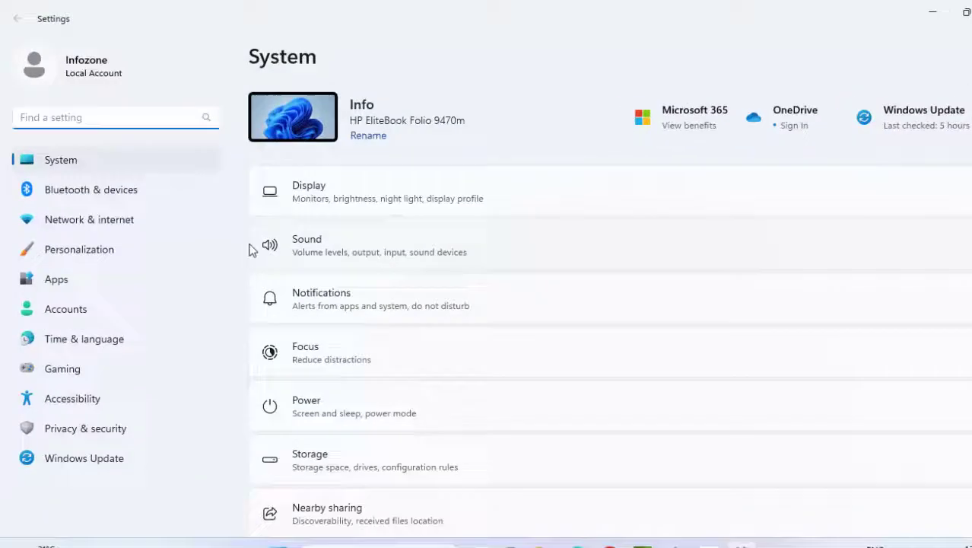
{"action": "left_click", "coordinate": [153, 456]}
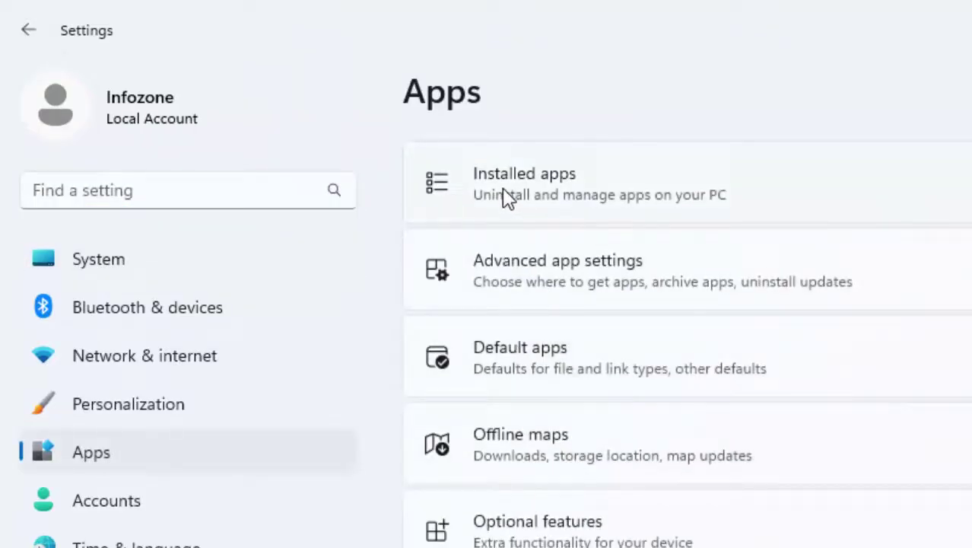
{"action": "left_click", "coordinate": [559, 184]}
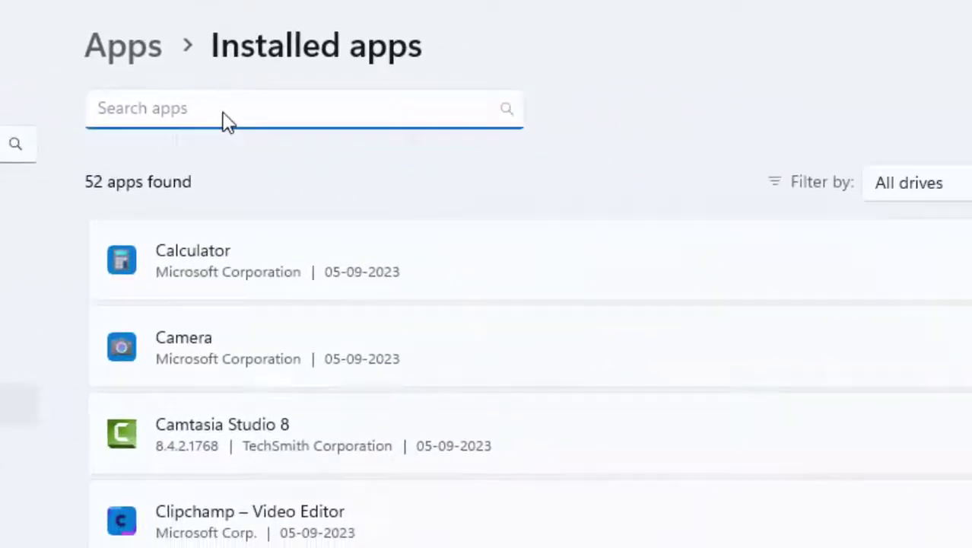
{"action": "type", "text": "m"}
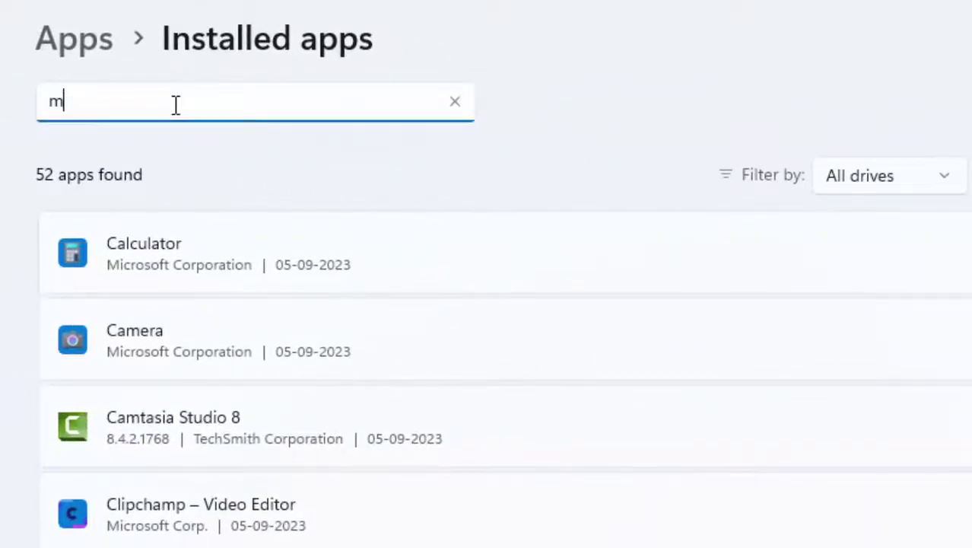
{"action": "type", "text": "icrosoft o"}
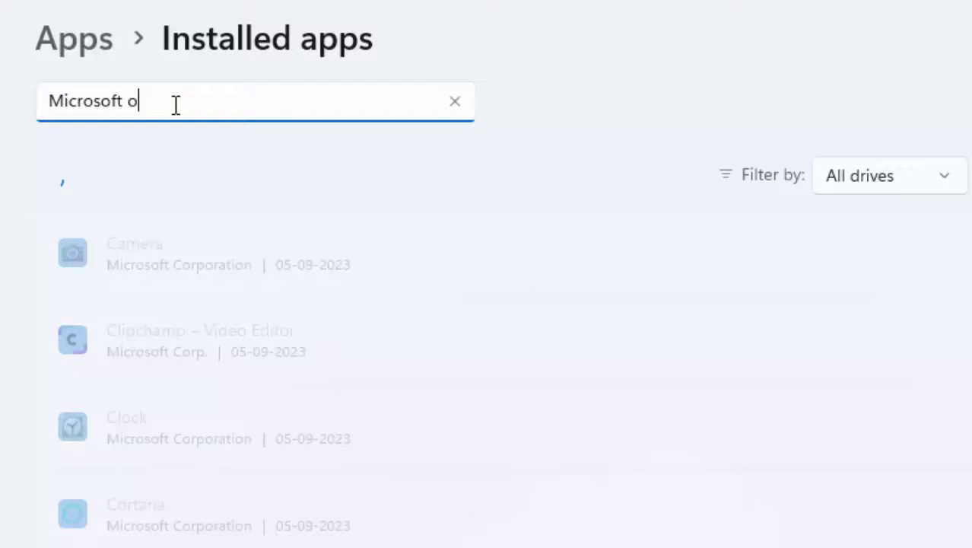
{"action": "type", "text": "ffice"}
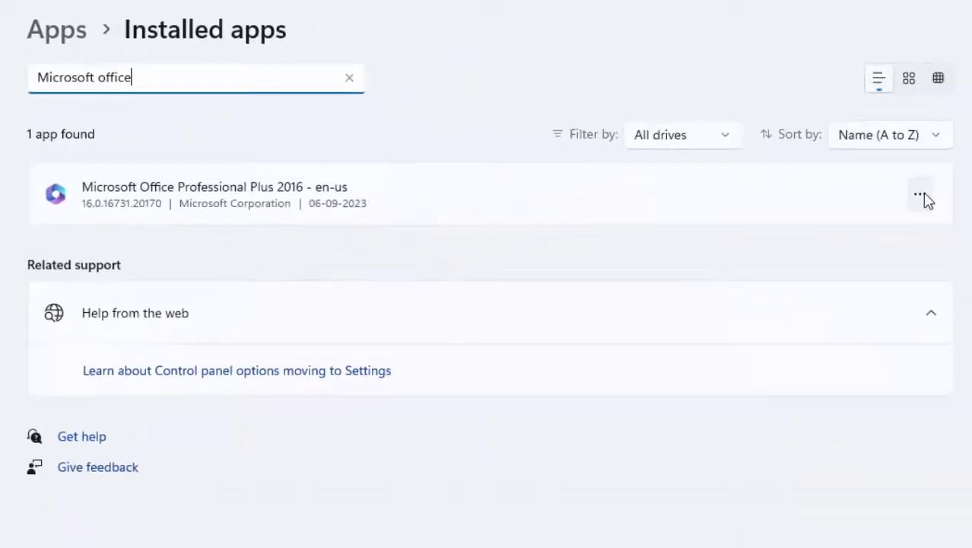
- Open Modify for Microsoft Office Professional Plus 2016, select Online Repair, then cancel without repairing
{"action": "left_click", "coordinate": [907, 193]}
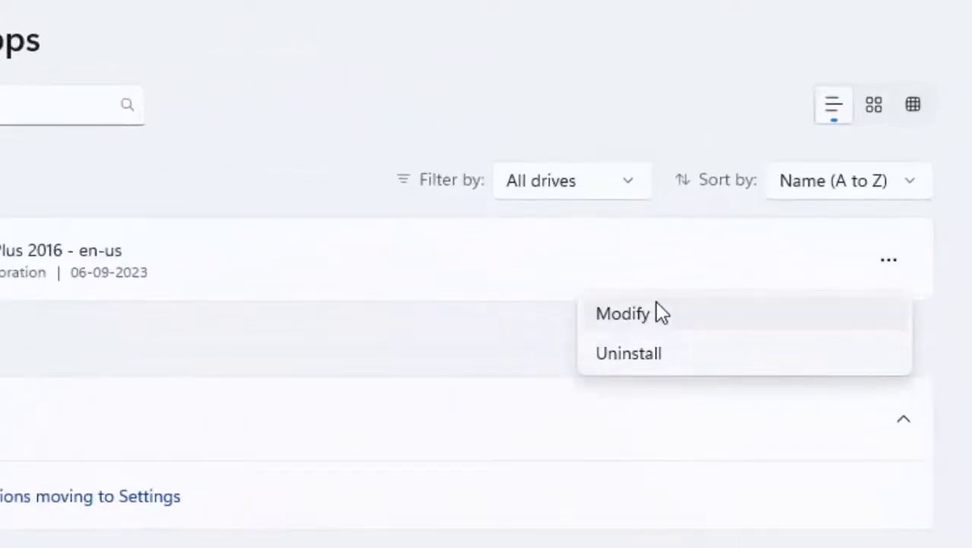
{"action": "left_click", "coordinate": [643, 318]}
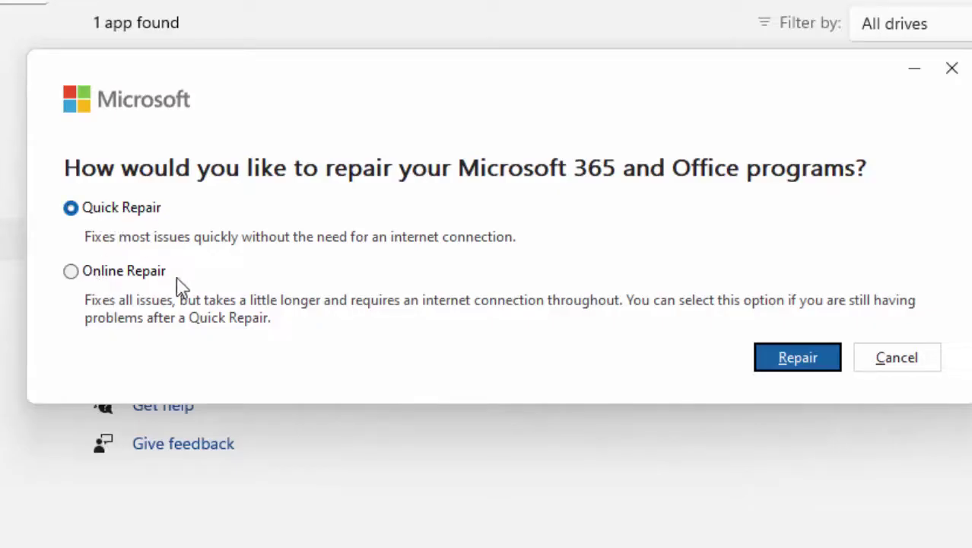
{"action": "key", "text": "shift+Tab"}
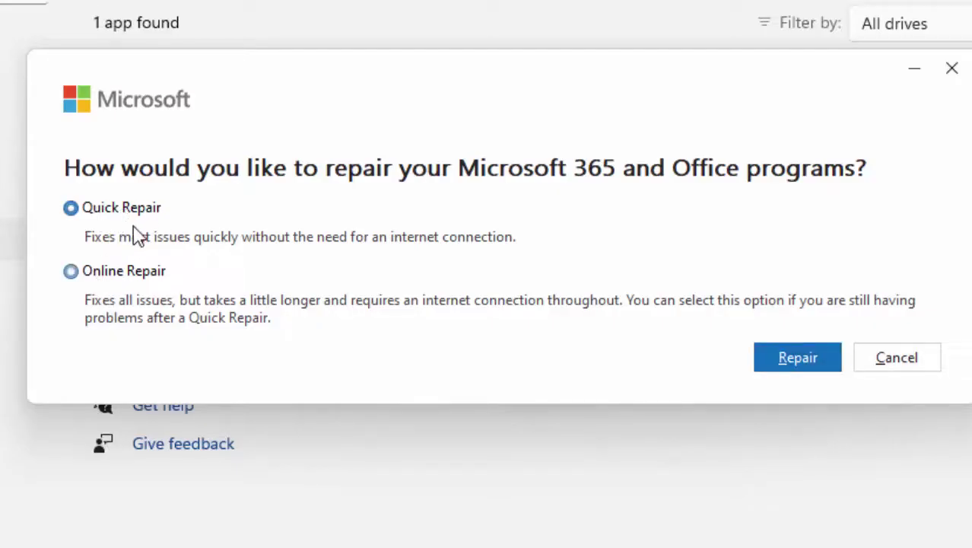
{"action": "key", "text": "Down"}
{"action": "left_click", "coordinate": [882, 367]}
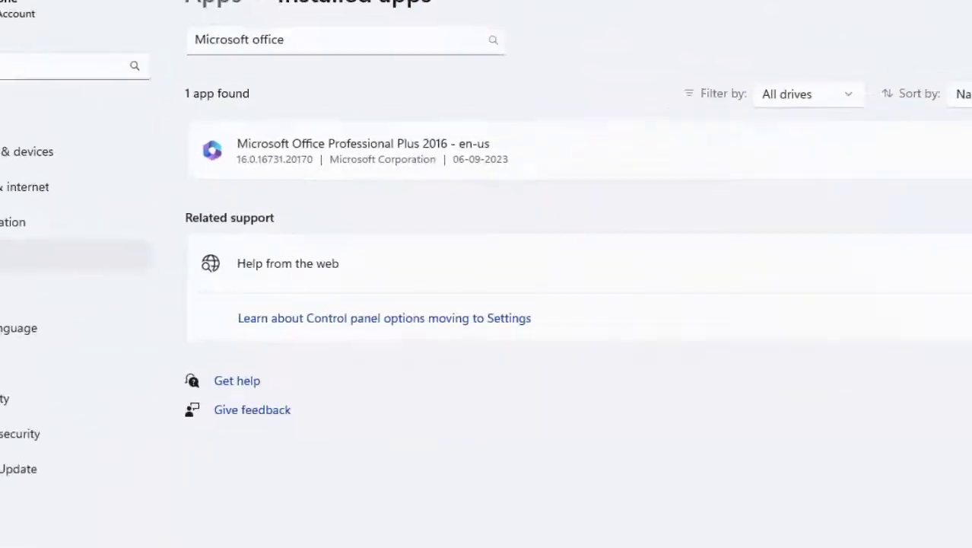
{"action": "left_click", "coordinate": [955, 9]}
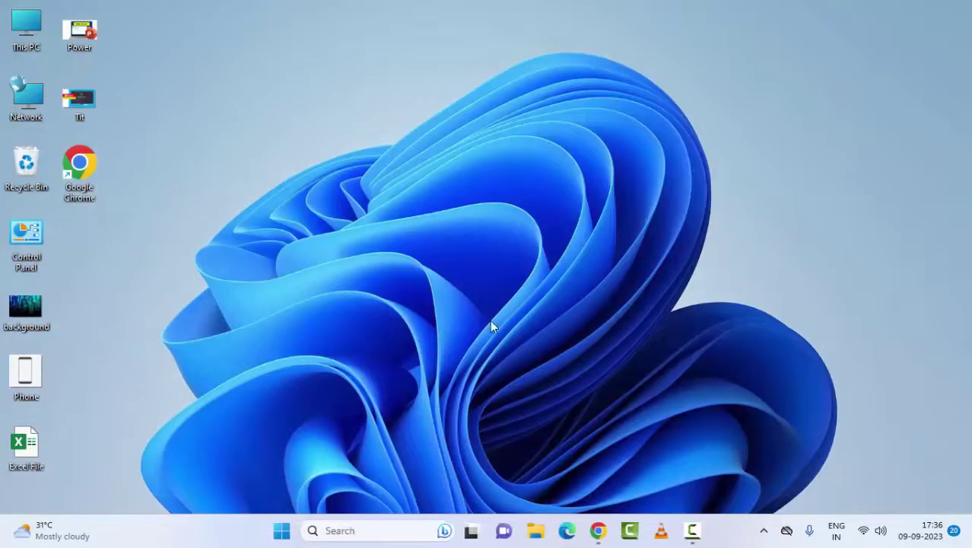